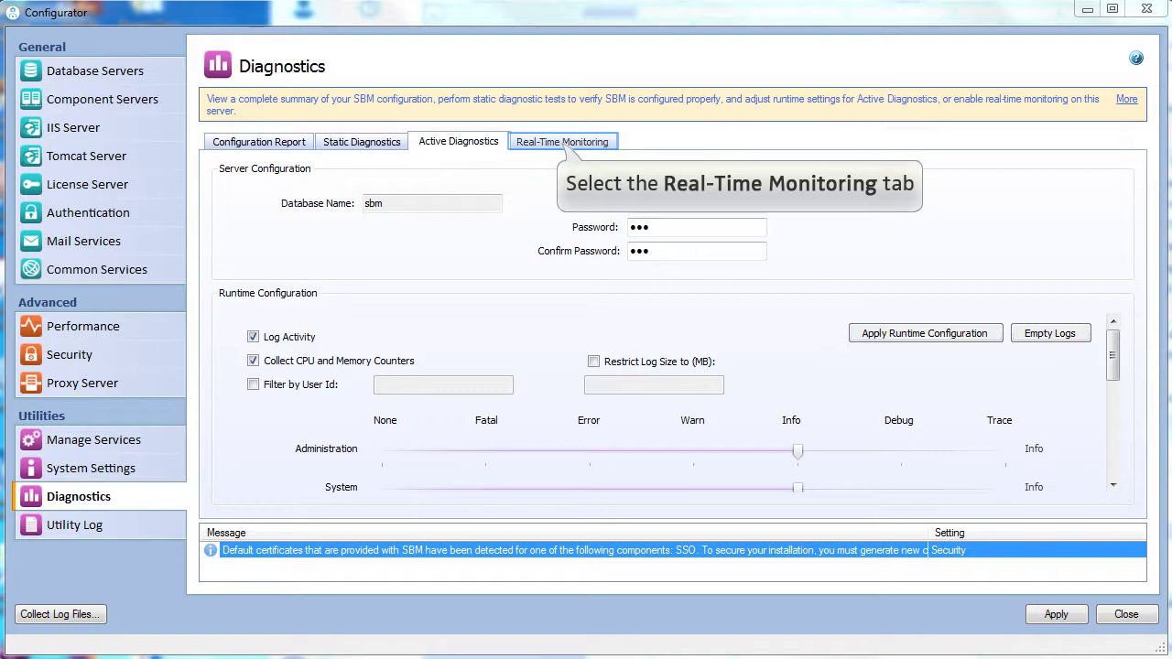
Step: Enable real-time monitoring with a sender e-mail address and one recipient, then apply the changes
click(562, 141)
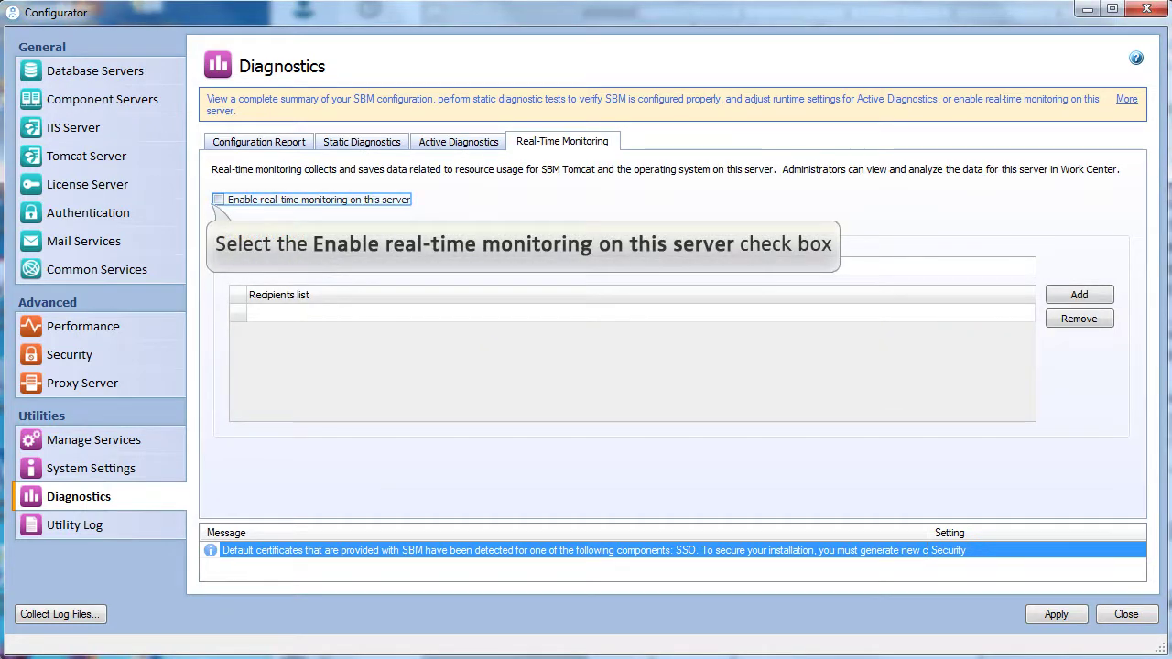
click(218, 199)
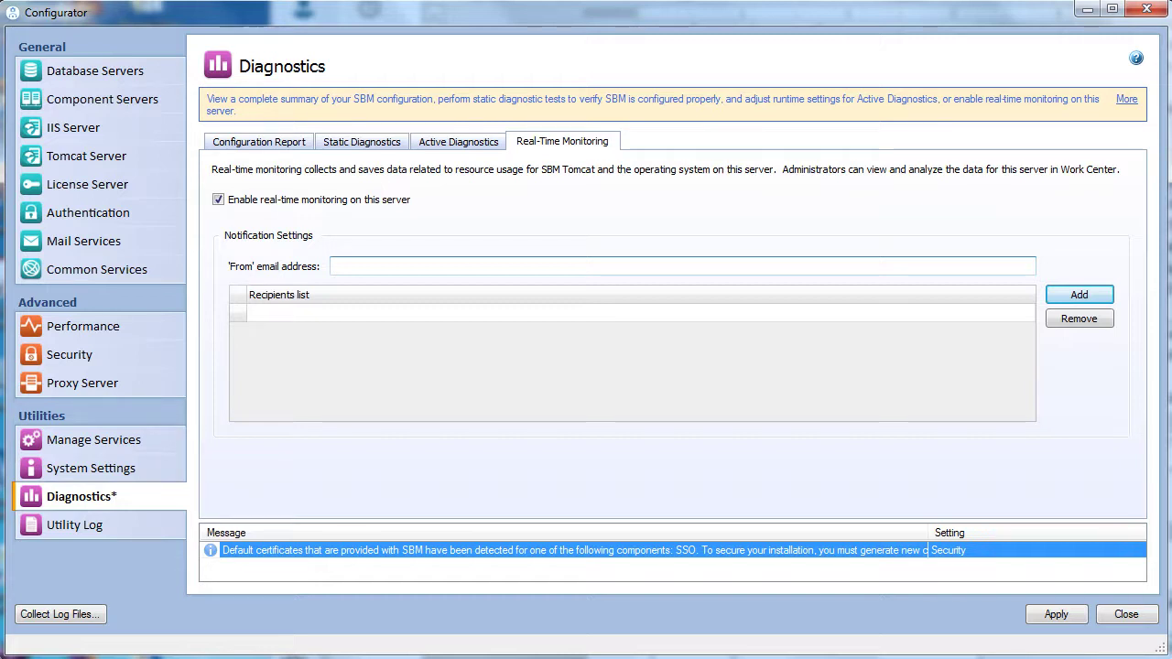
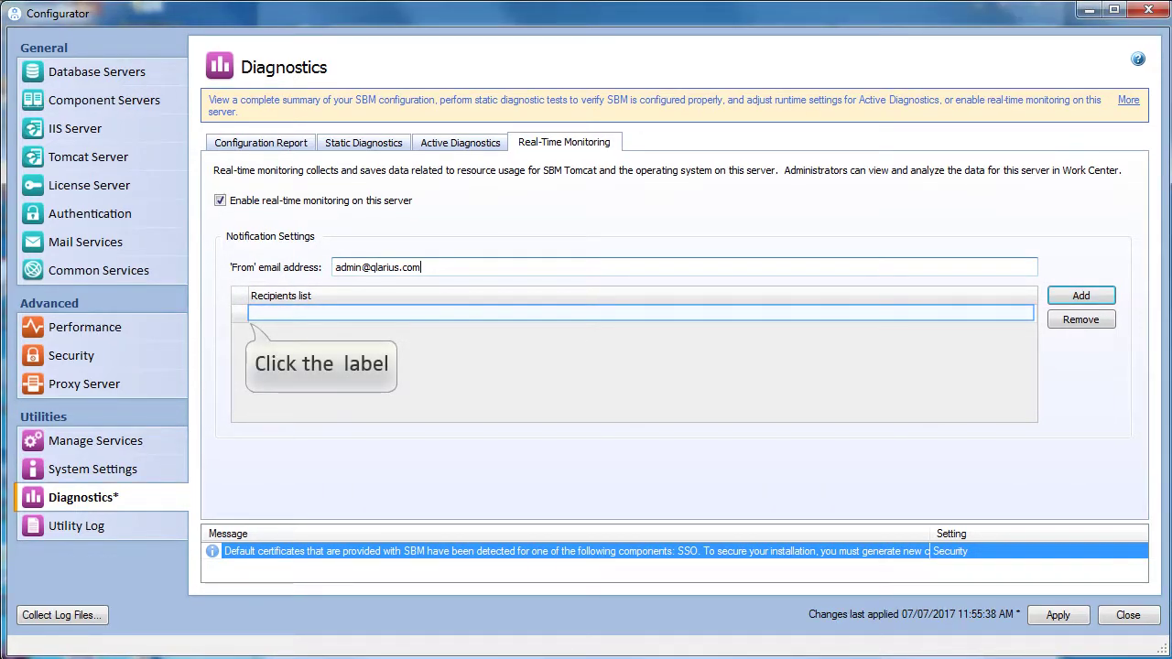
click(275, 312)
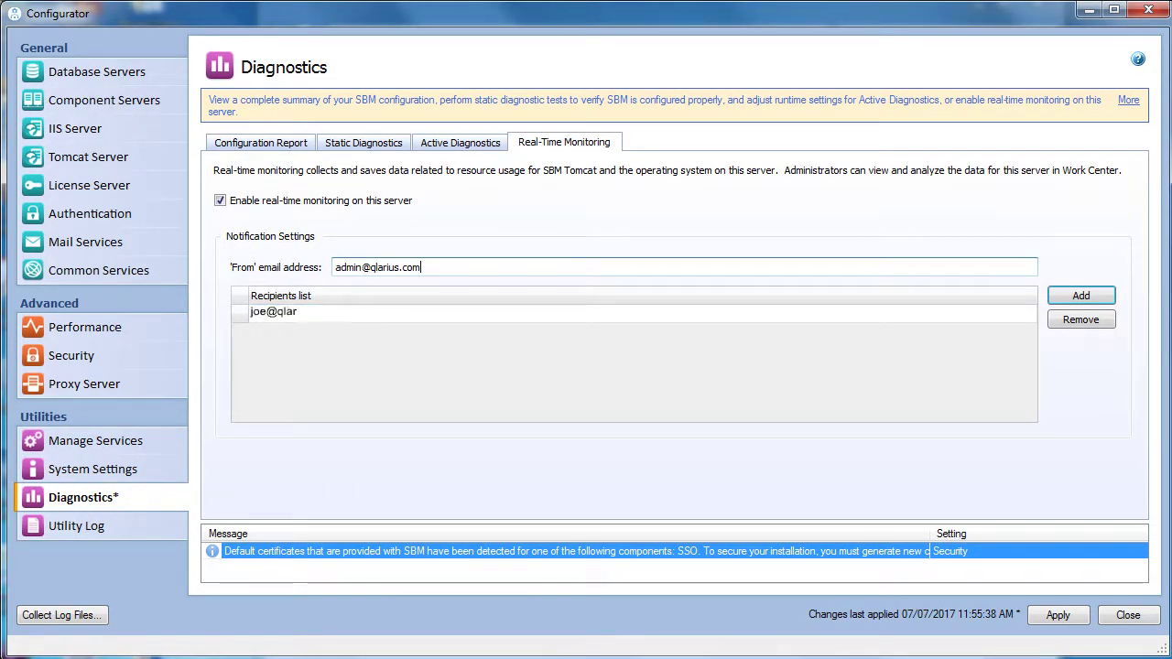
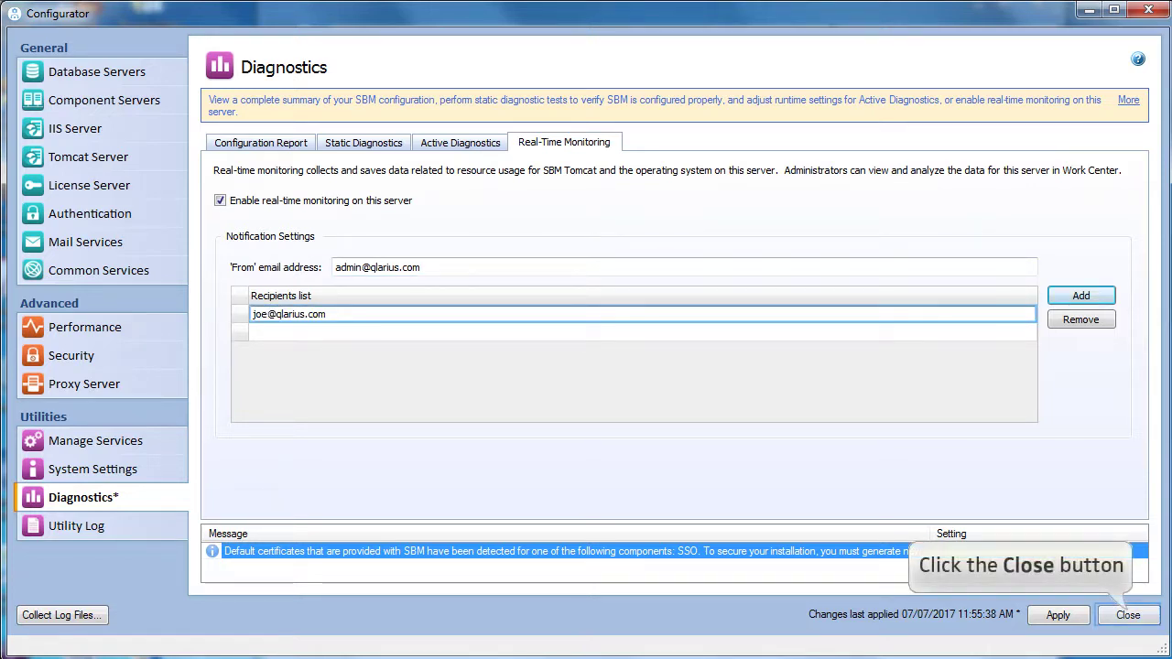
click(1127, 614)
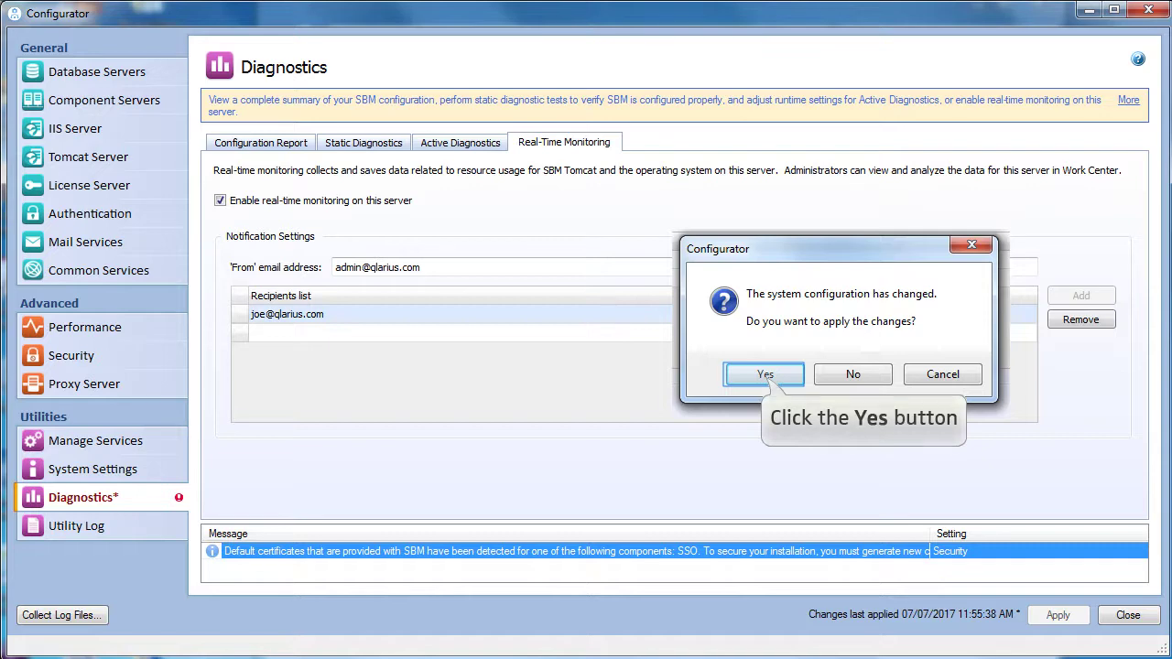
click(766, 375)
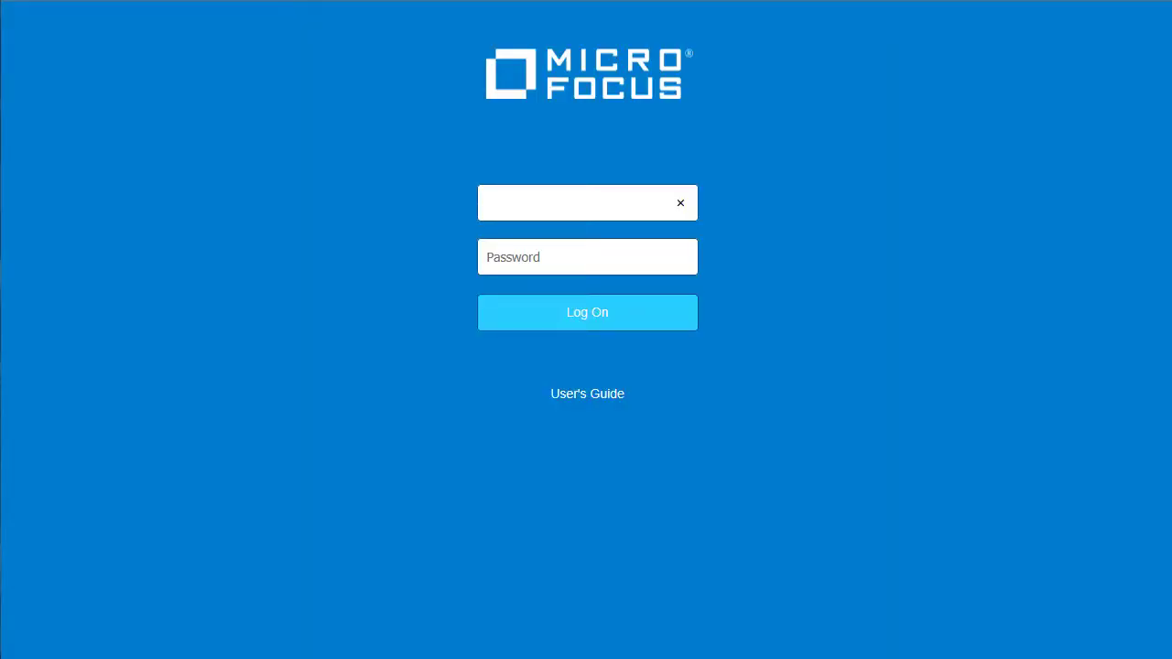
Step: Log on to Work Center as the administrator and open System Analytics from the user menu
text(admin)
click(591, 314)
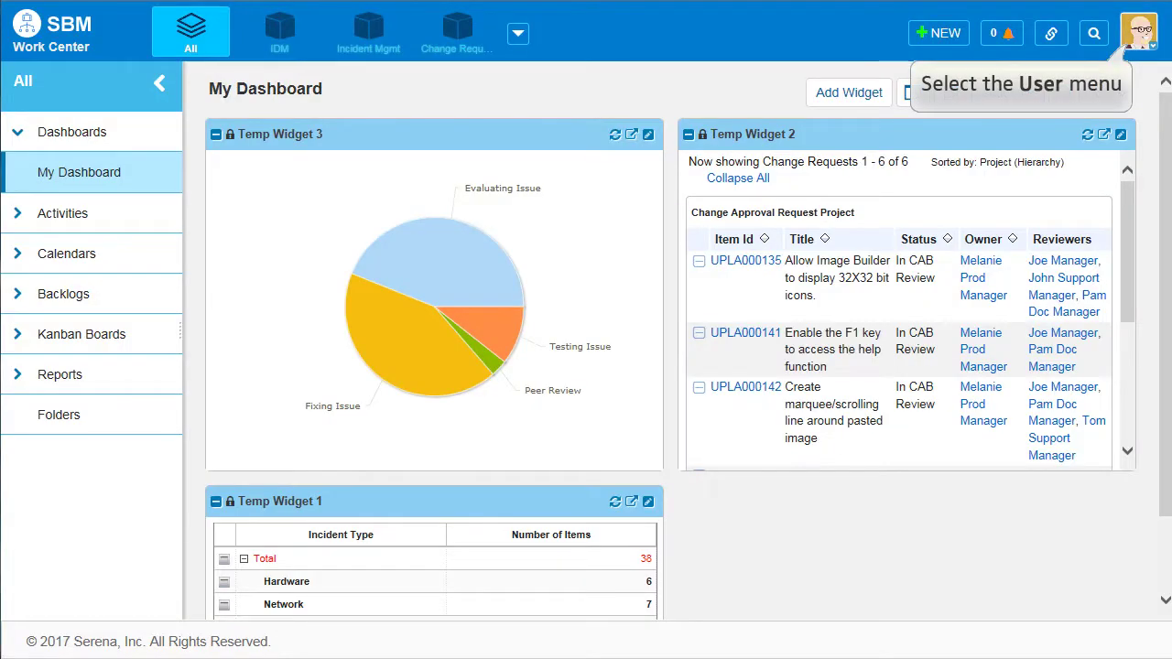
click(1139, 33)
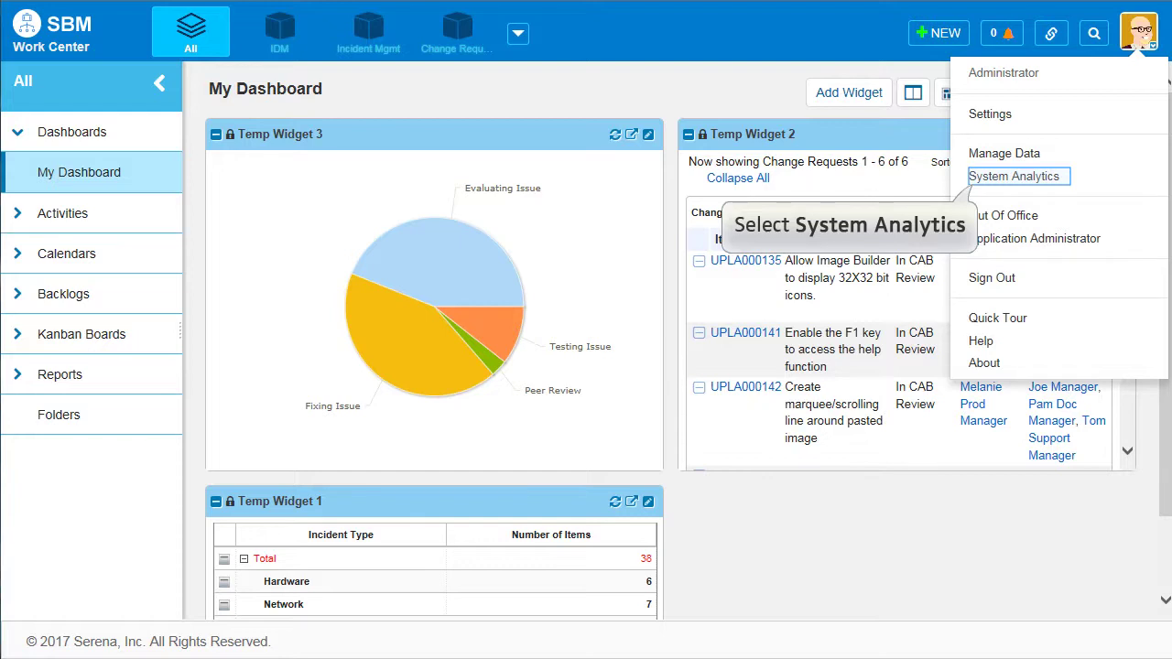
click(1014, 176)
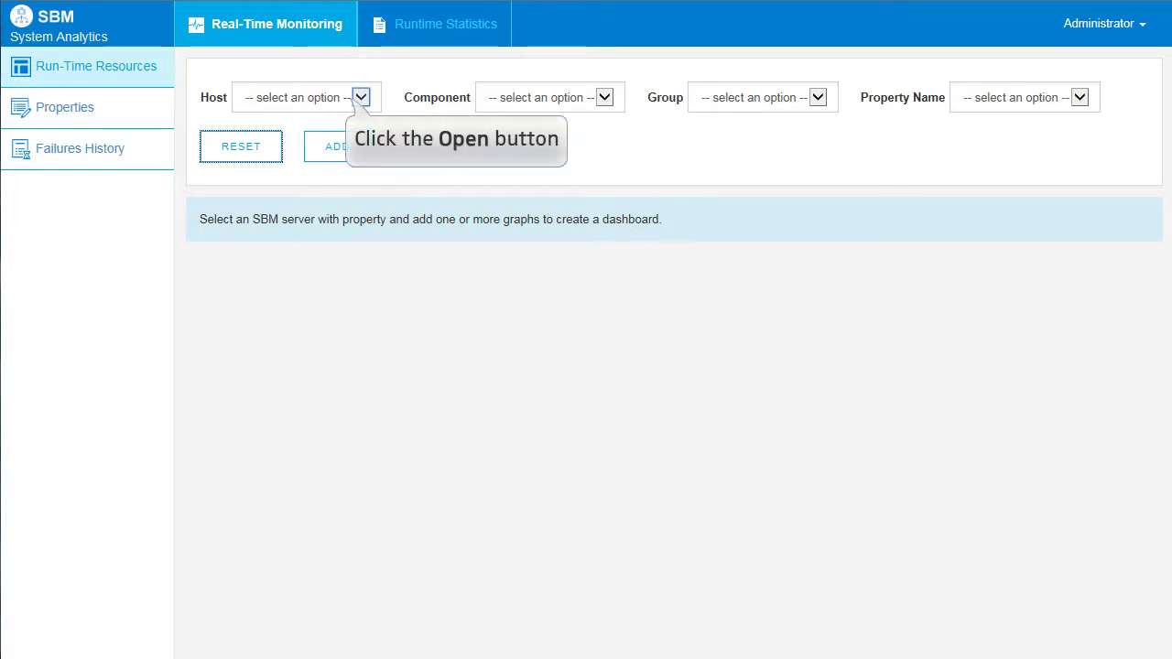
Step: Add a Tomcat CPU Usage chart for host XP-96, component System, group Tomcat
click(361, 97)
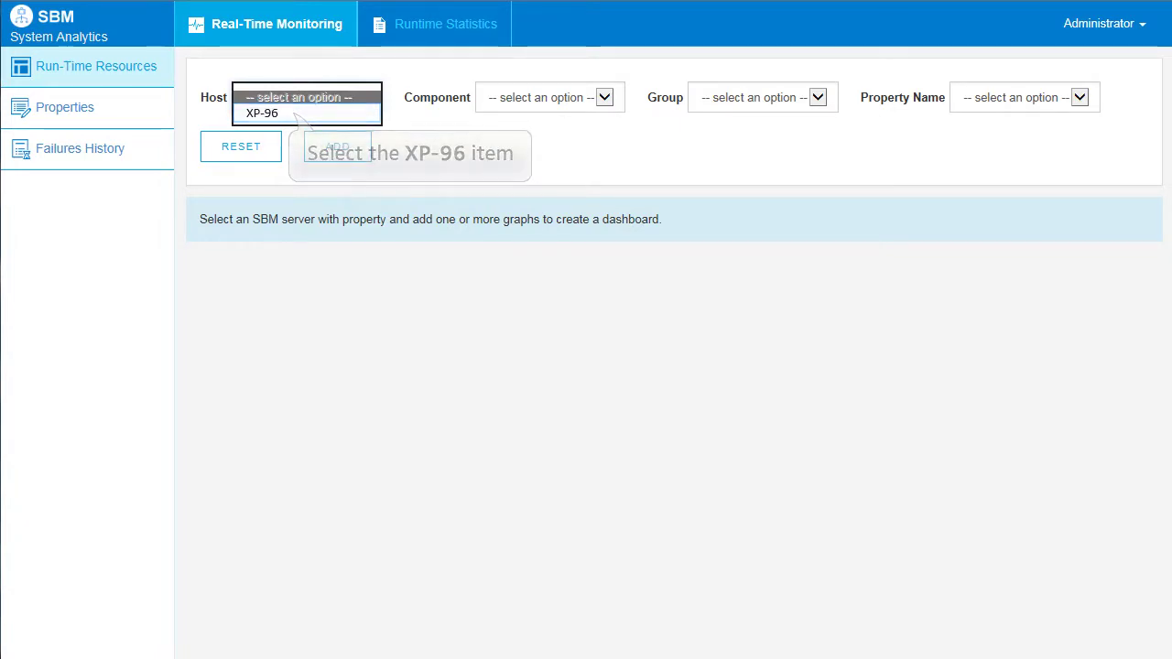
click(295, 114)
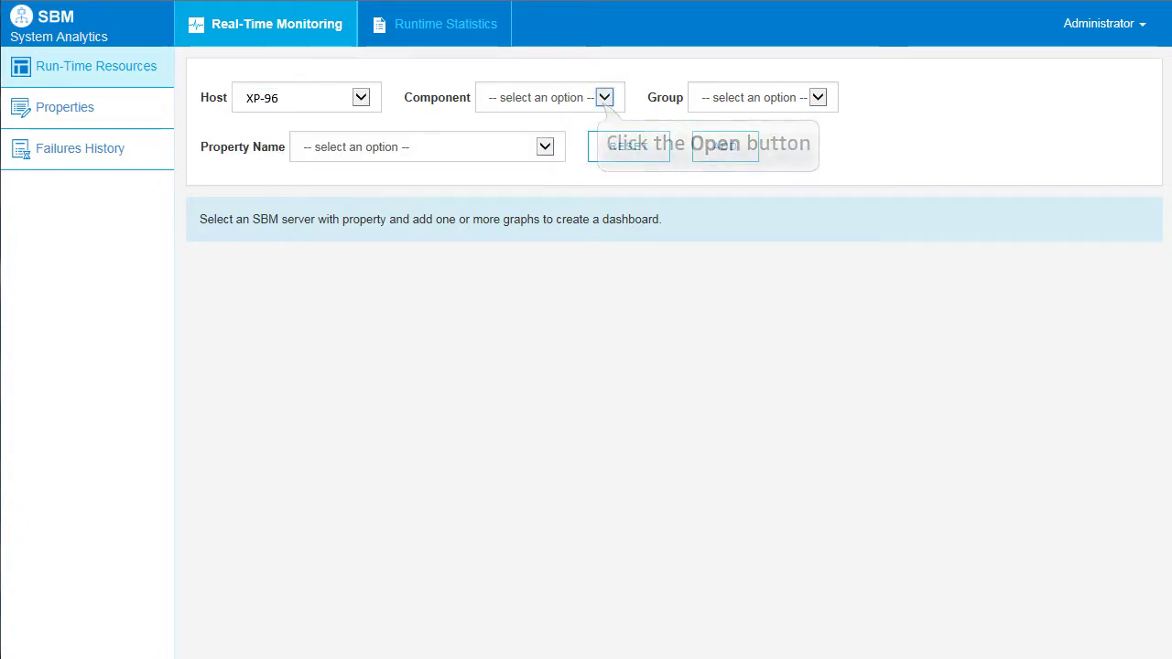
click(604, 97)
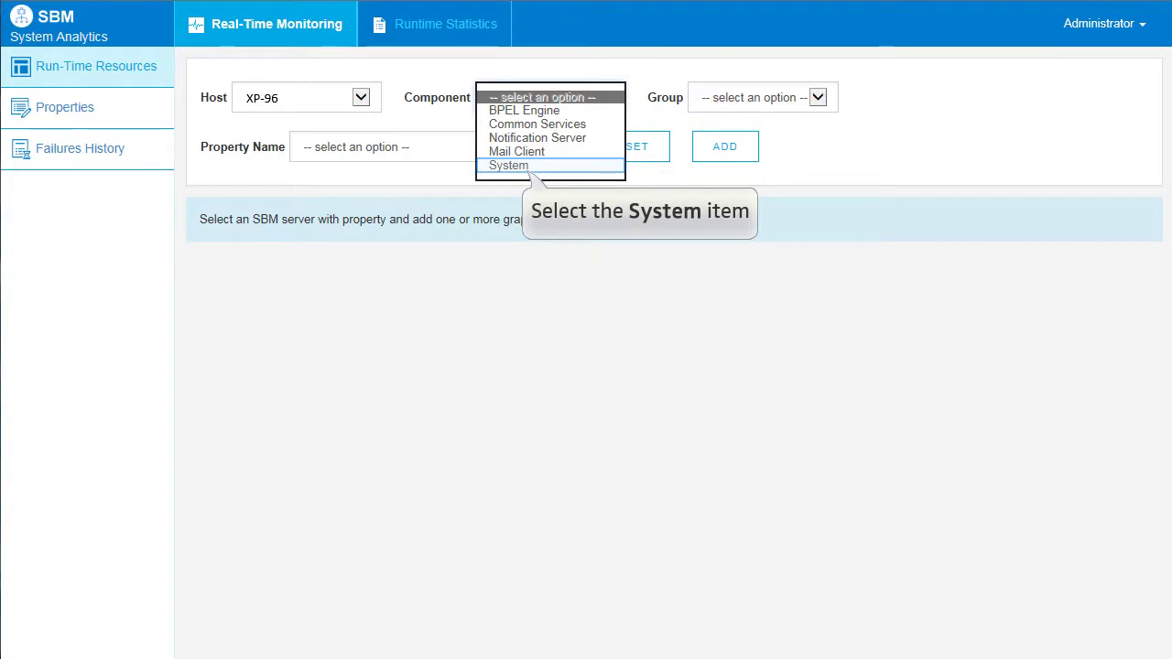
click(508, 165)
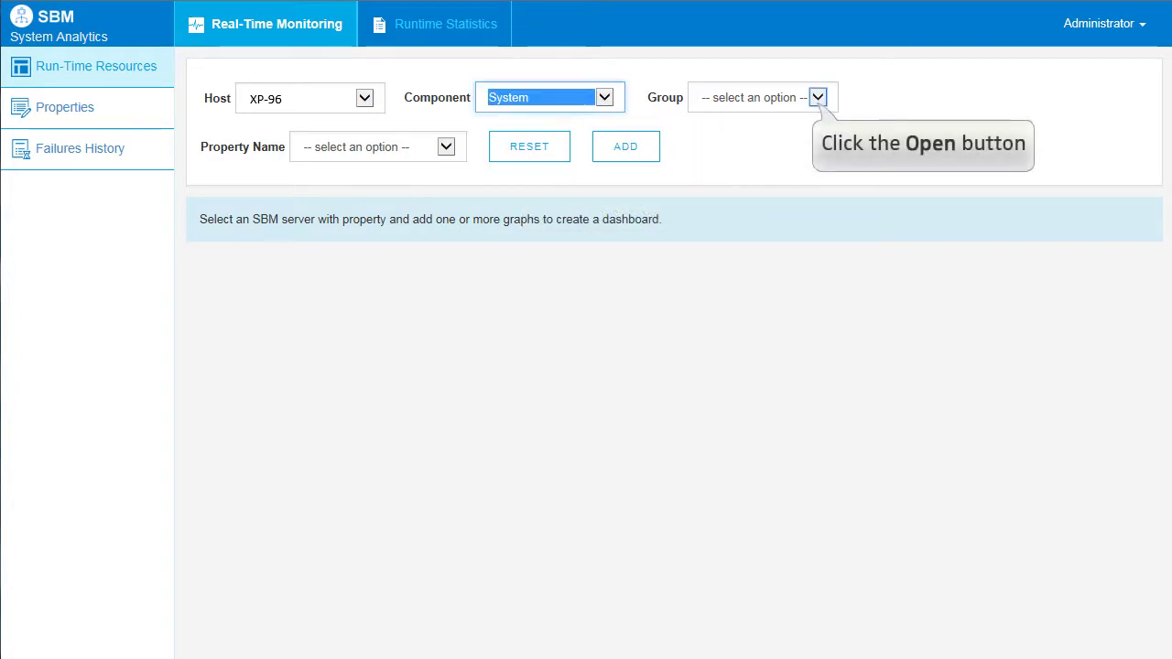
click(818, 98)
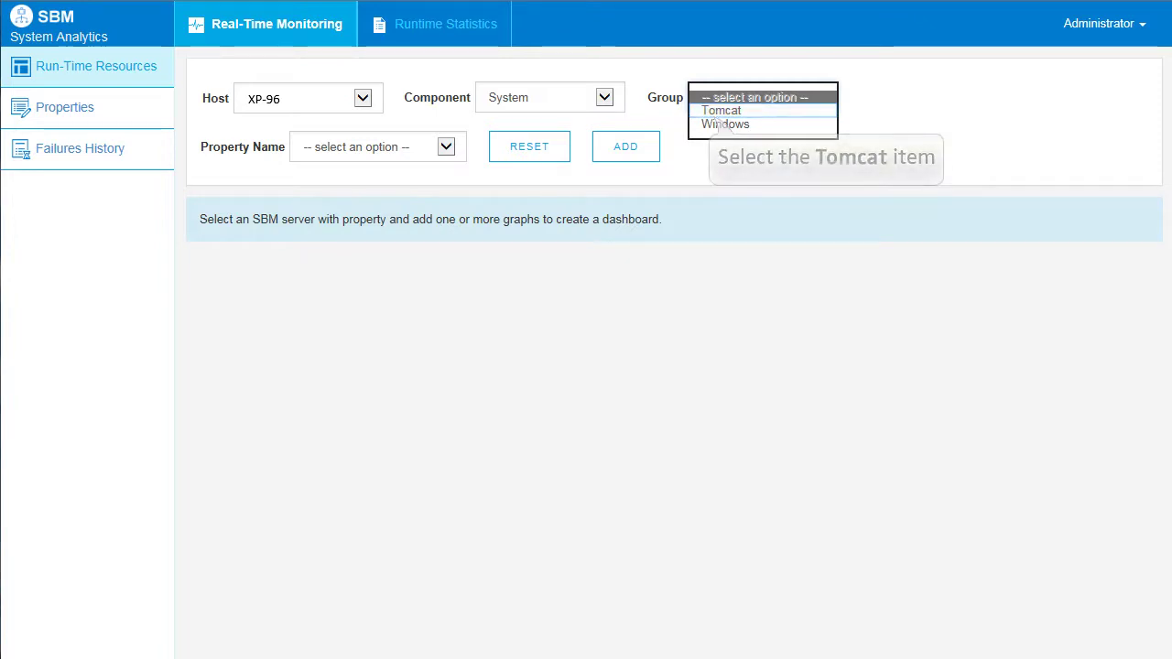
click(721, 111)
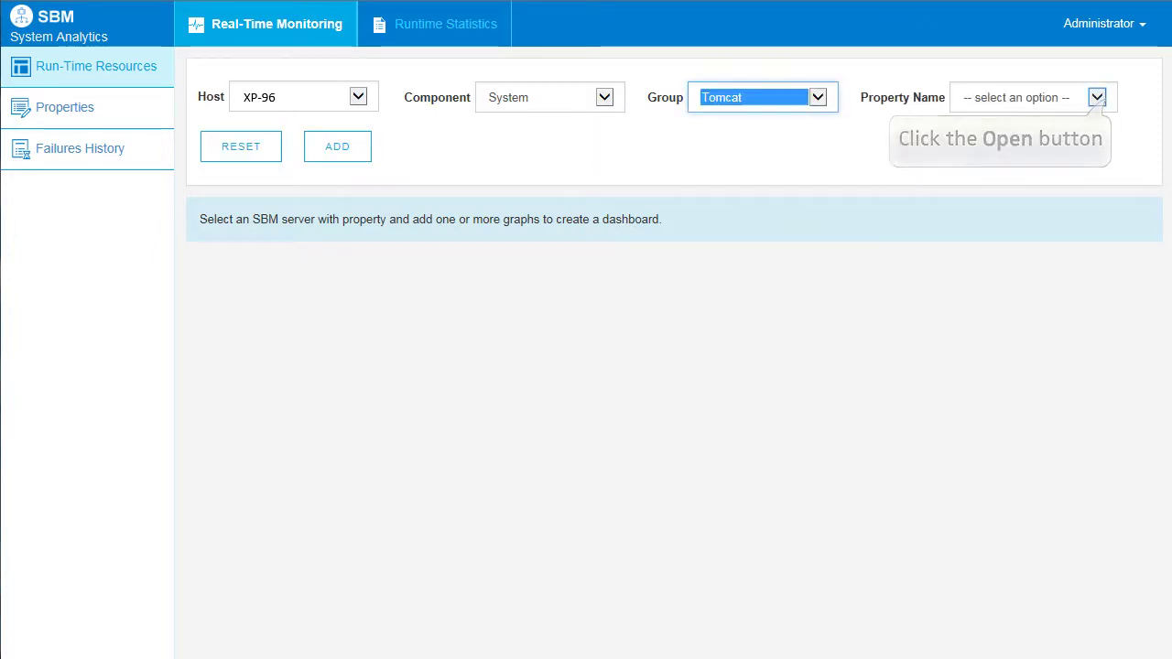
click(1097, 97)
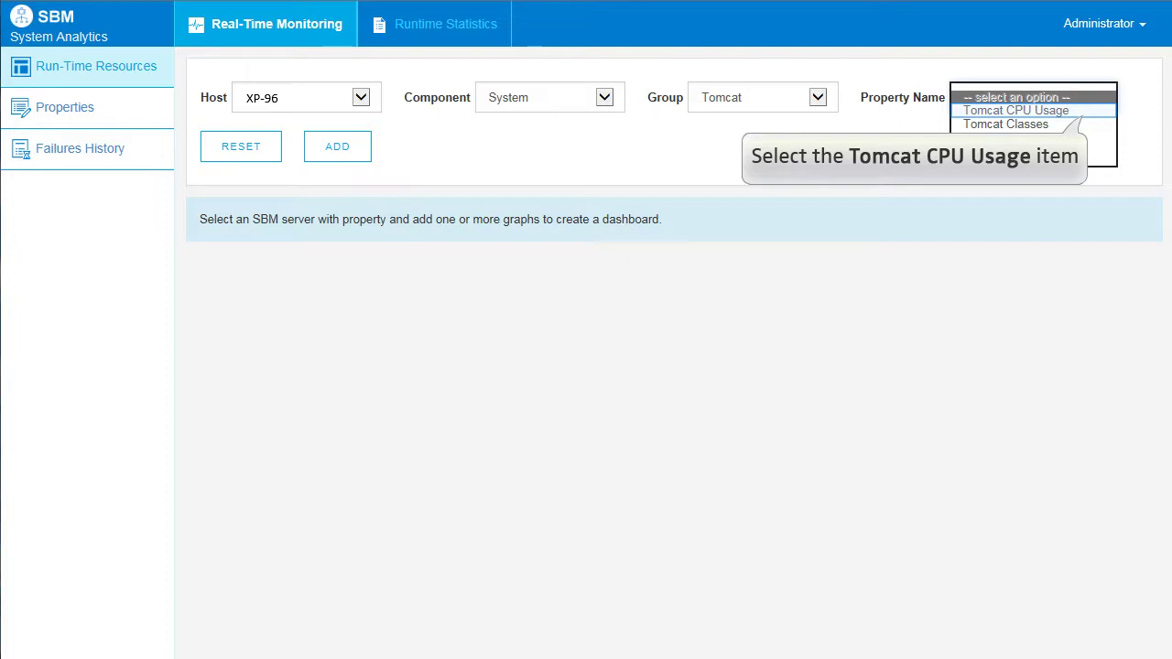
click(1015, 110)
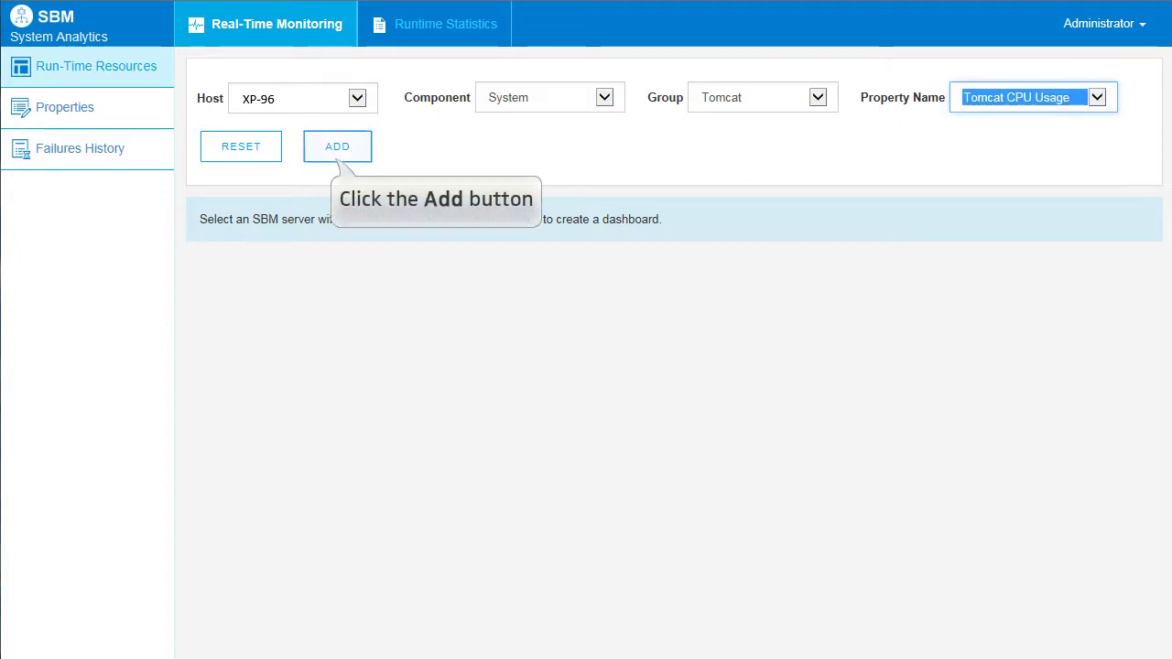
click(337, 147)
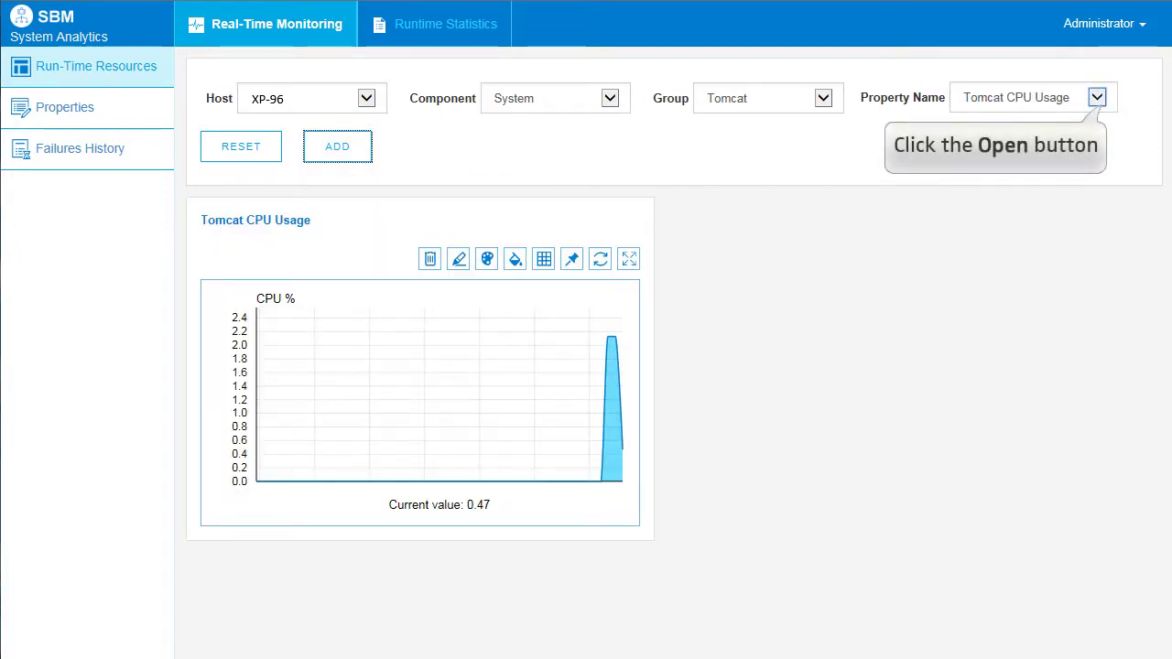
Step: Add a second chart for the Tomcat Memory Usage property
click(1097, 97)
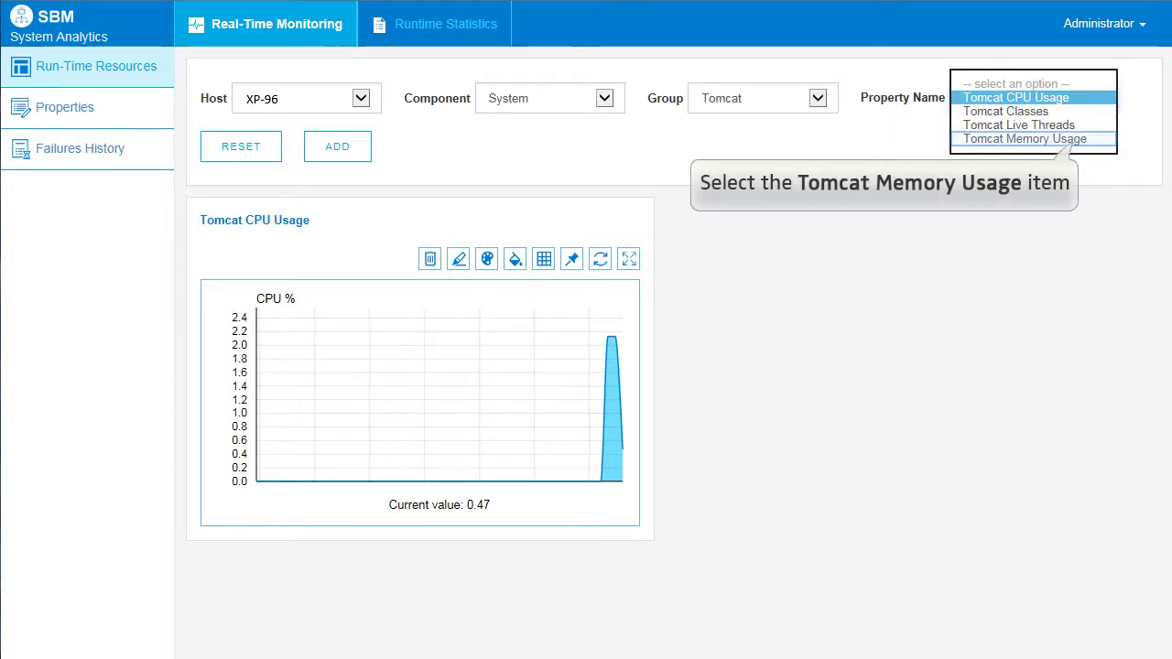
click(1024, 139)
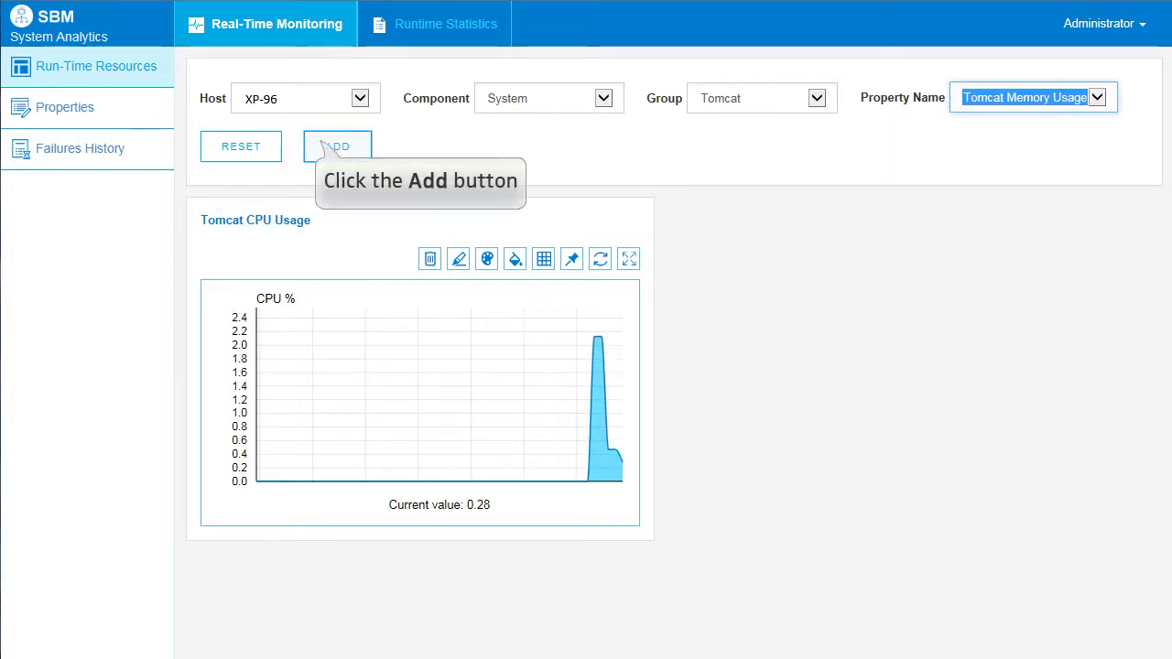
click(334, 147)
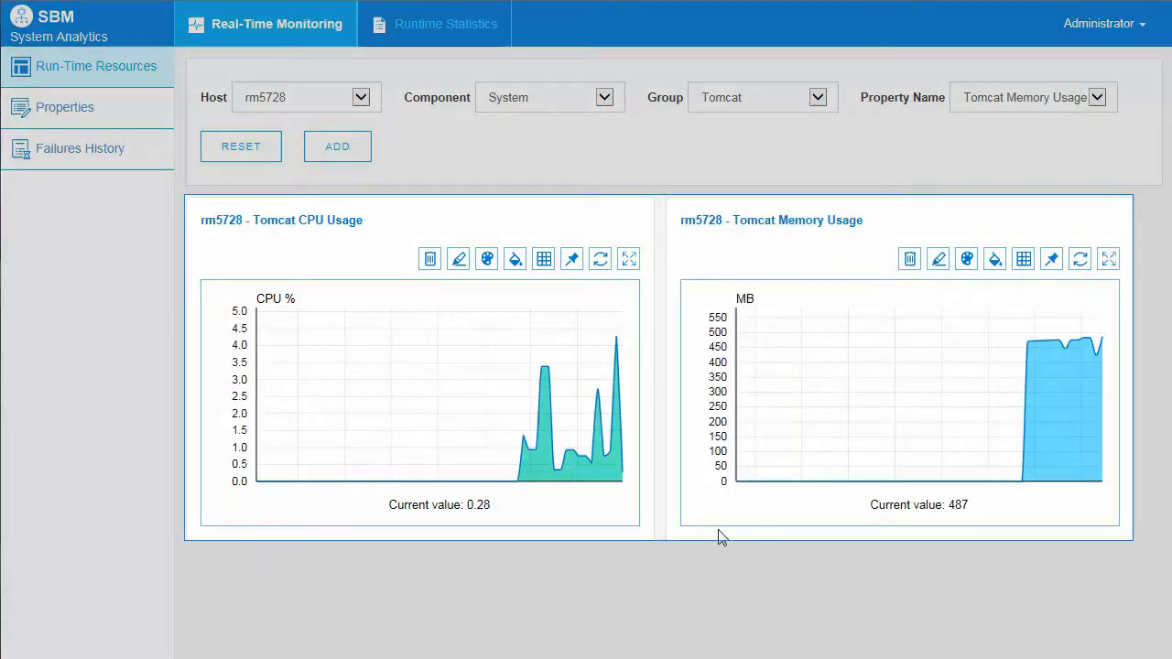
Step: Pin both Tomcat charts and change the CPU chart's filled area to orange
click(571, 260)
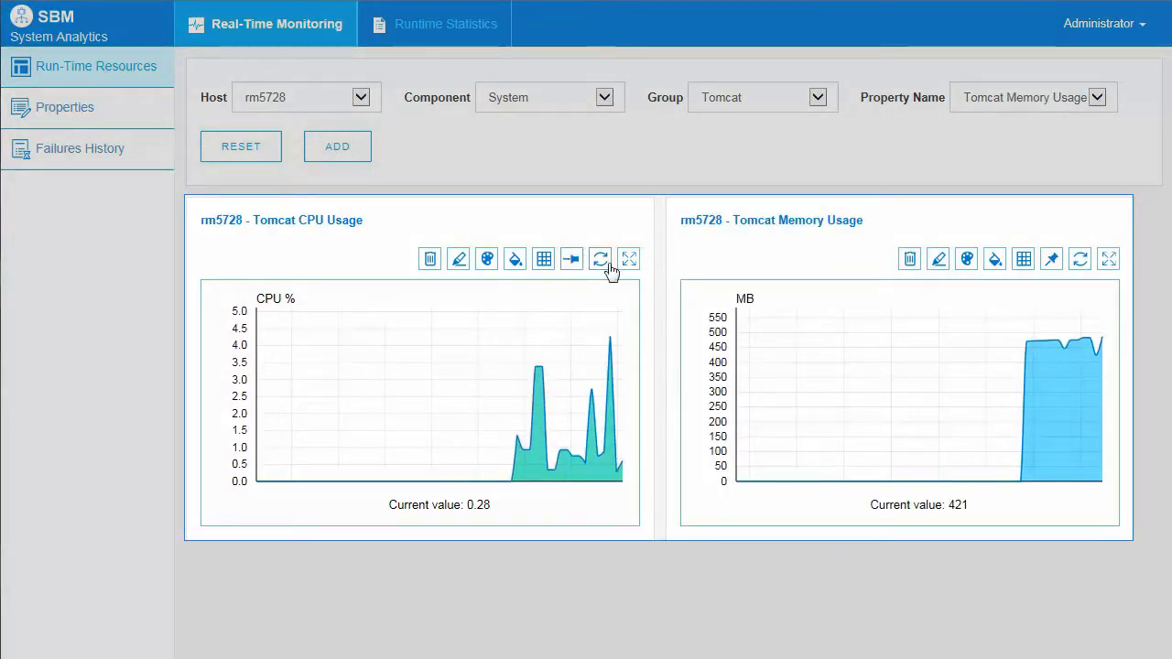
click(1051, 261)
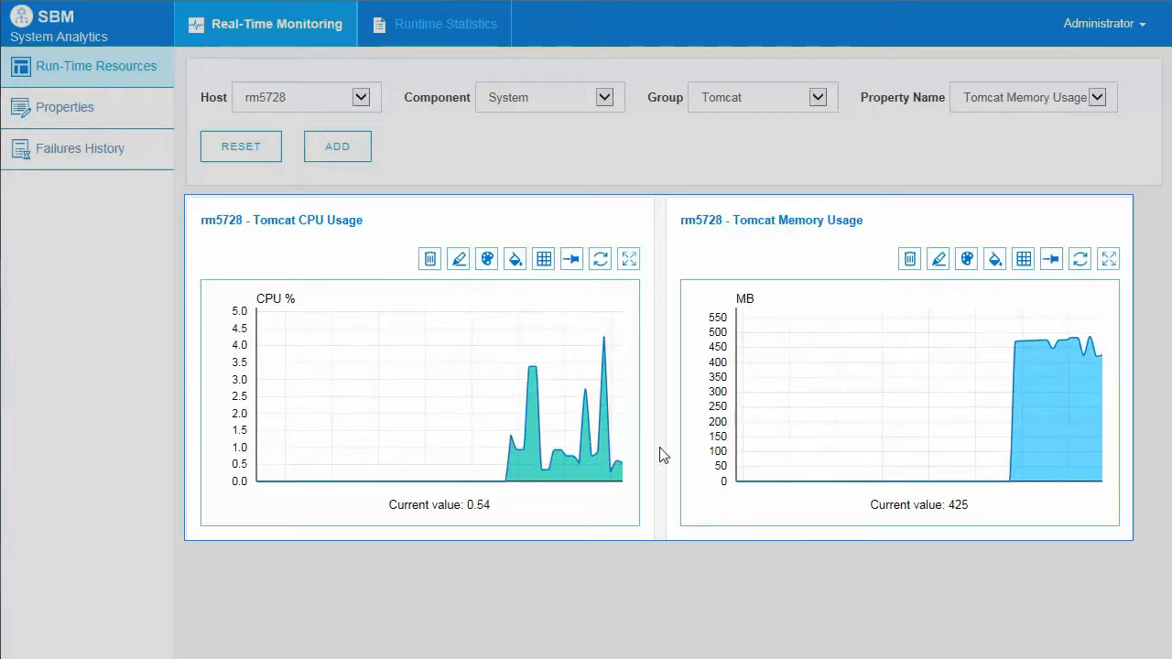
click(517, 262)
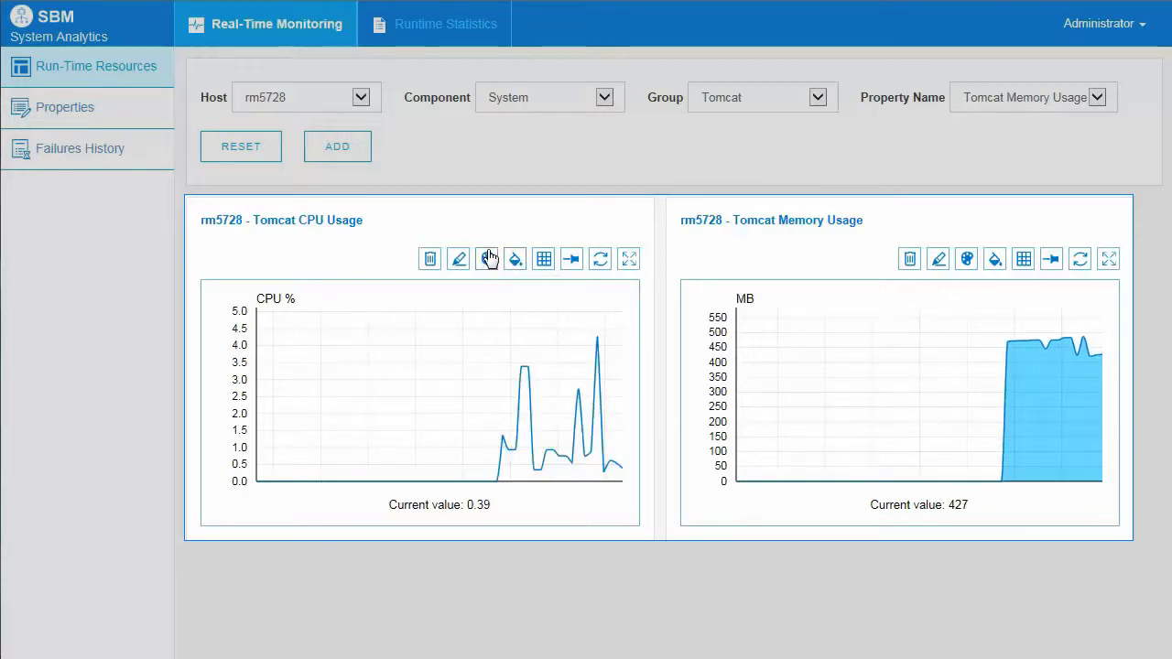
click(488, 259)
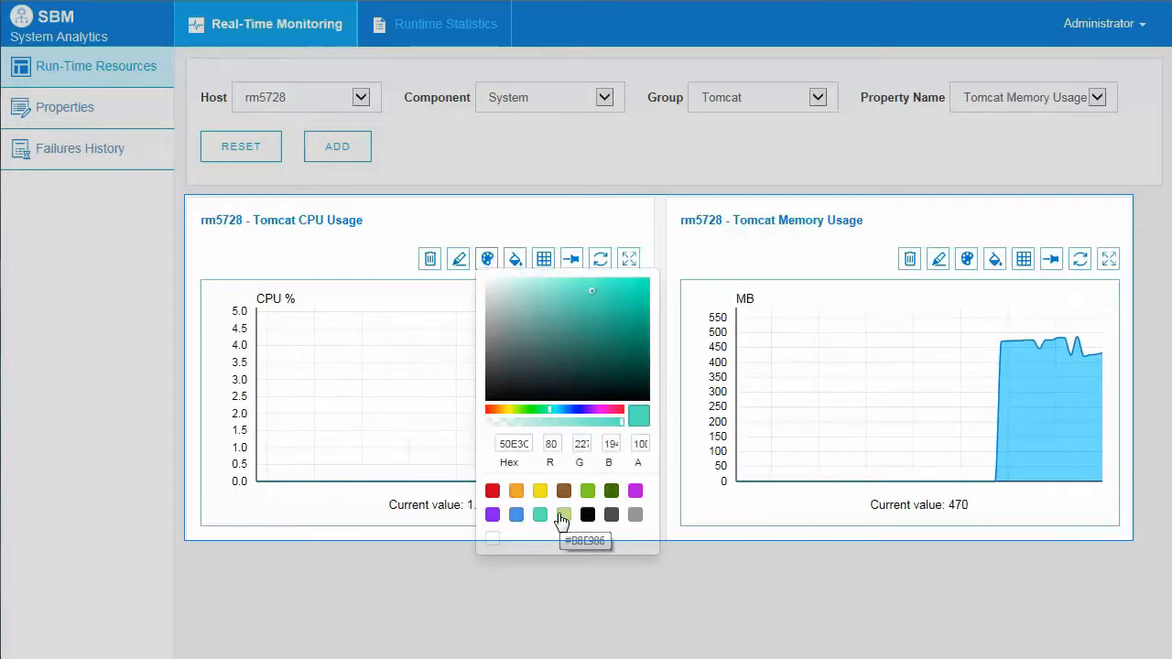
click(516, 491)
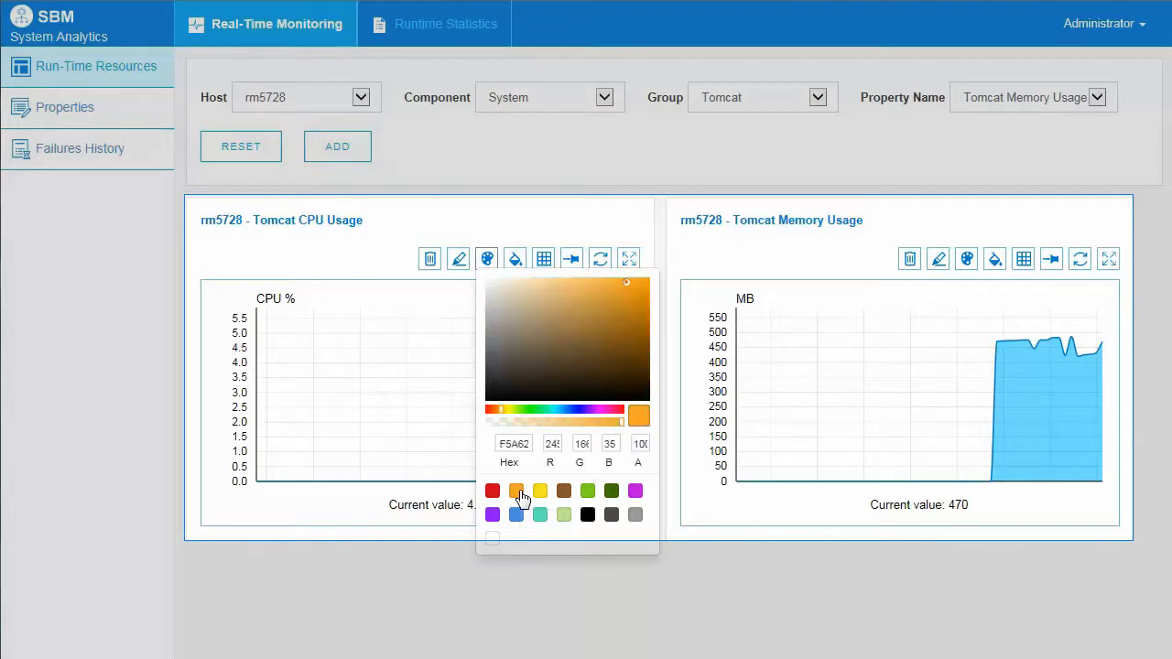
click(515, 260)
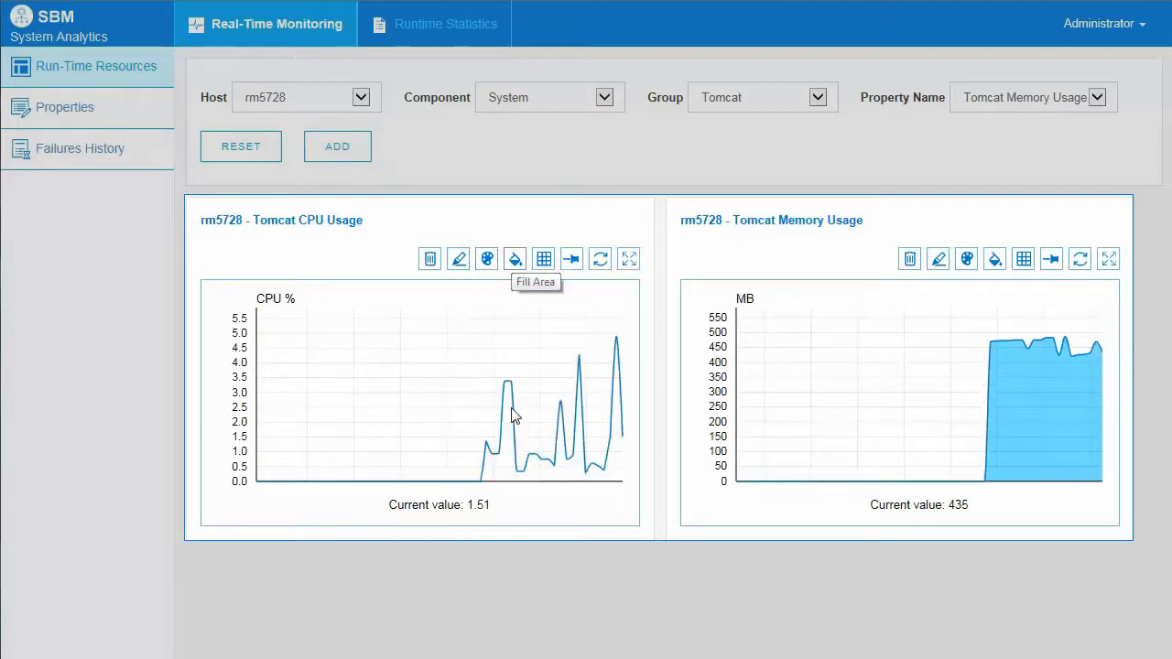
click(515, 261)
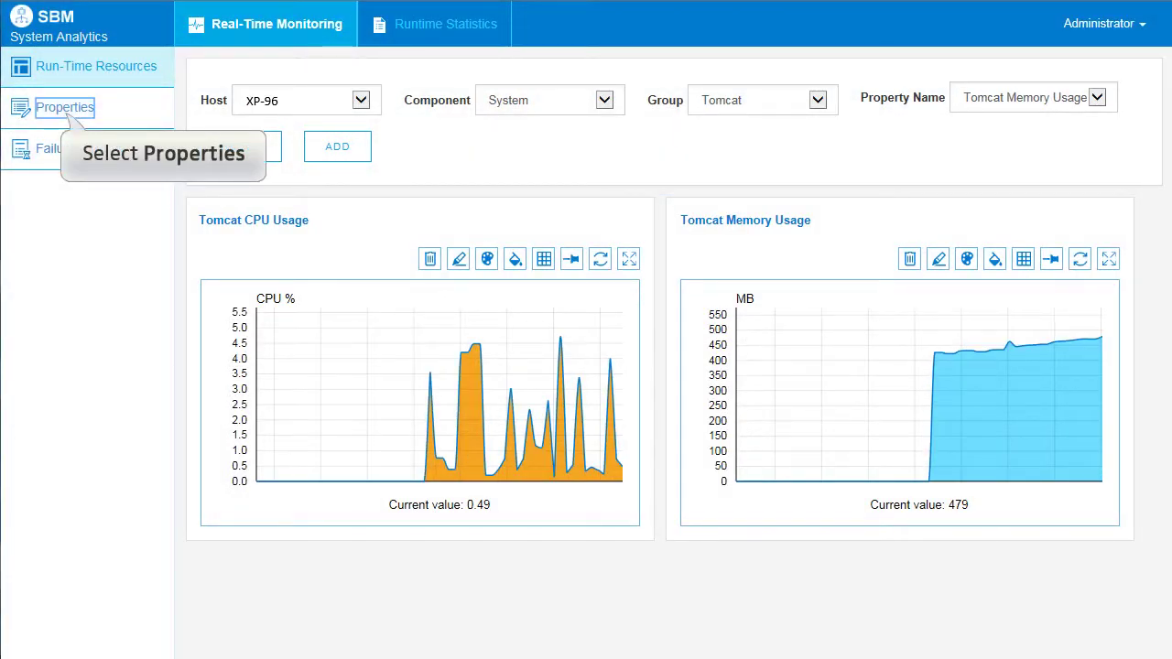
Step: Turn on notifications and validation for Tomcat Memory Usage with range 0:30, failure percentage 50, and save
click(64, 107)
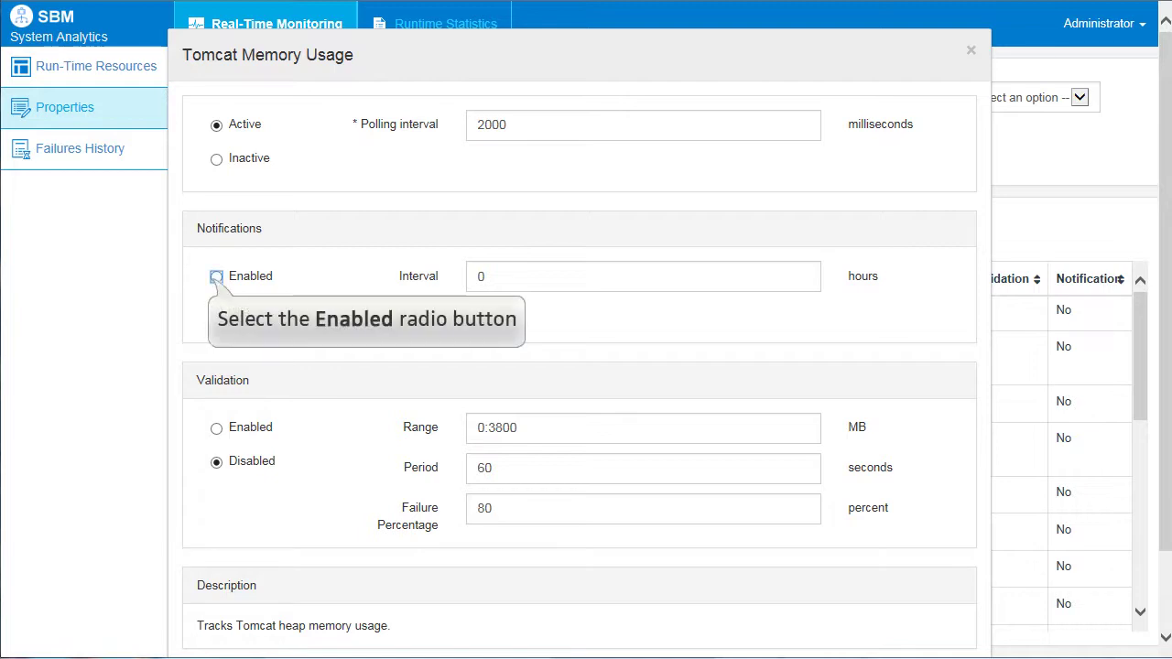
click(216, 275)
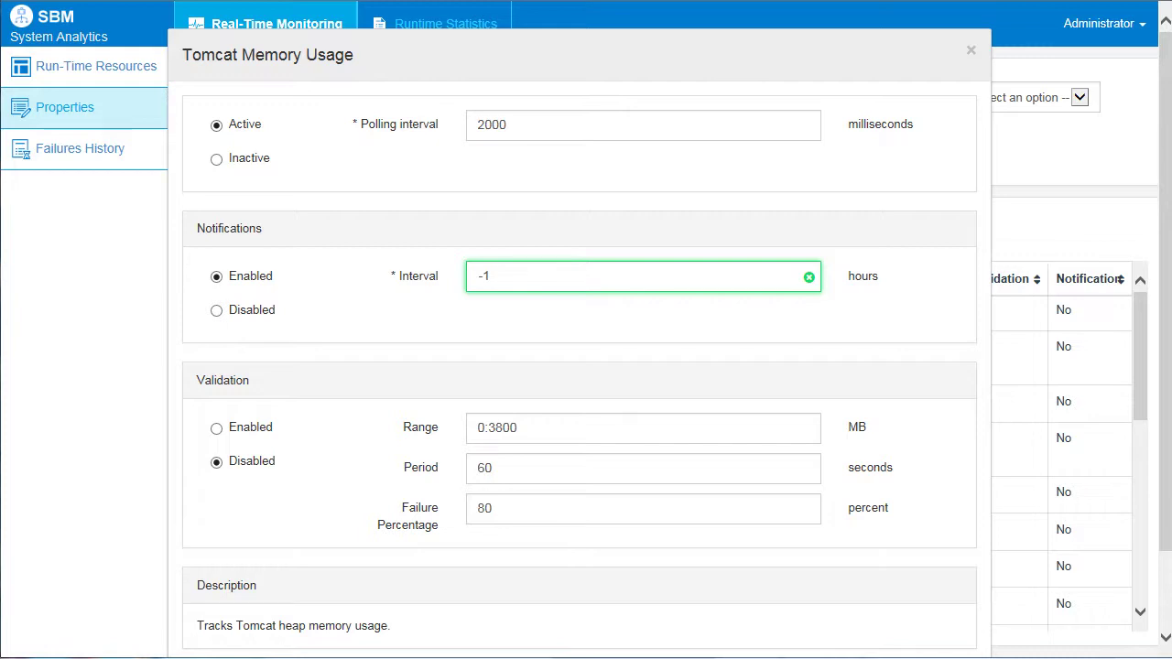
click(513, 428)
key(BackSpace)
key(BackSpace)
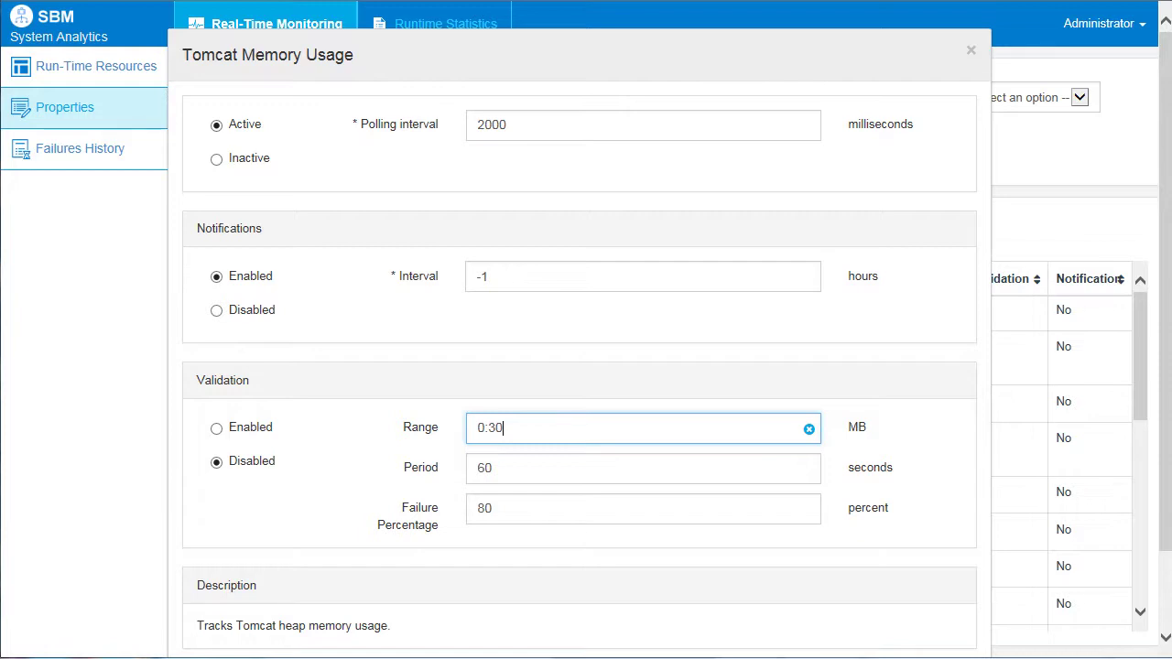
click(495, 508)
key(BackSpace)
key(BackSpace)
text(50)
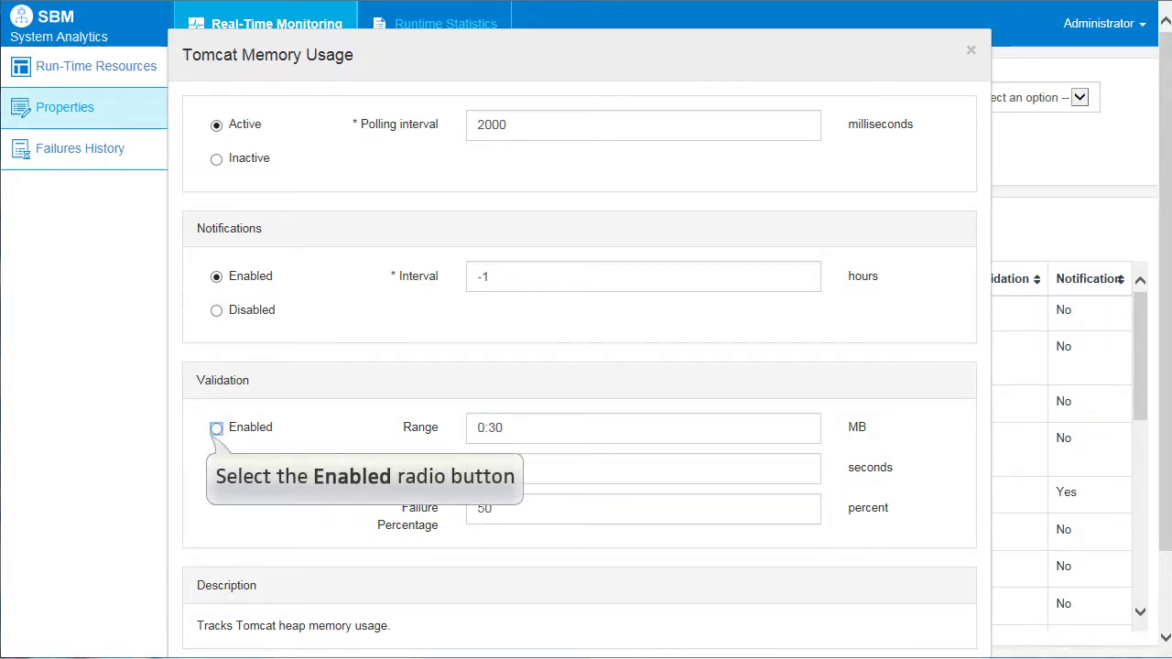
click(216, 428)
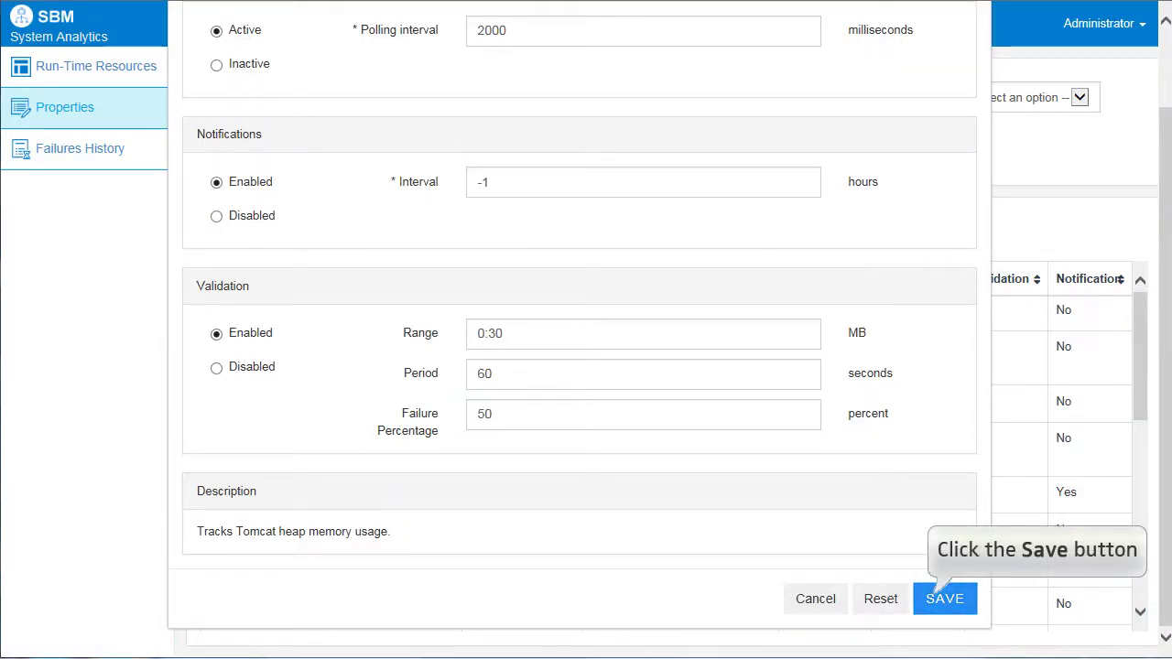
click(944, 598)
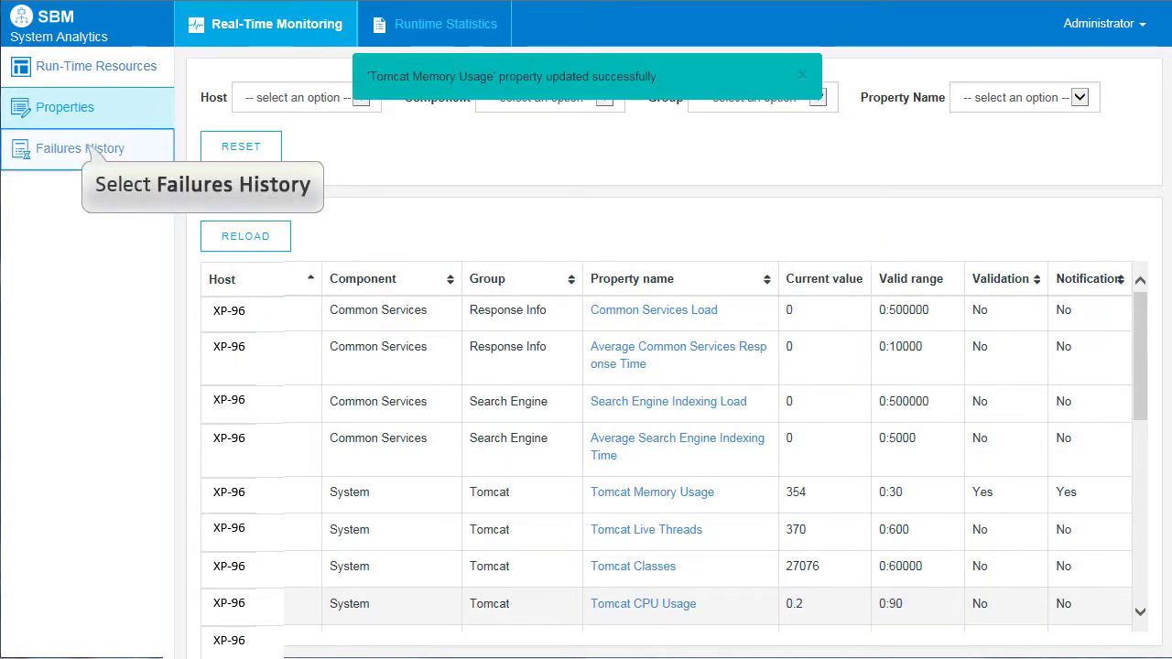
Step: Show the Failures History listing the Tomcat Memory Usage failures on XP-96
click(95, 152)
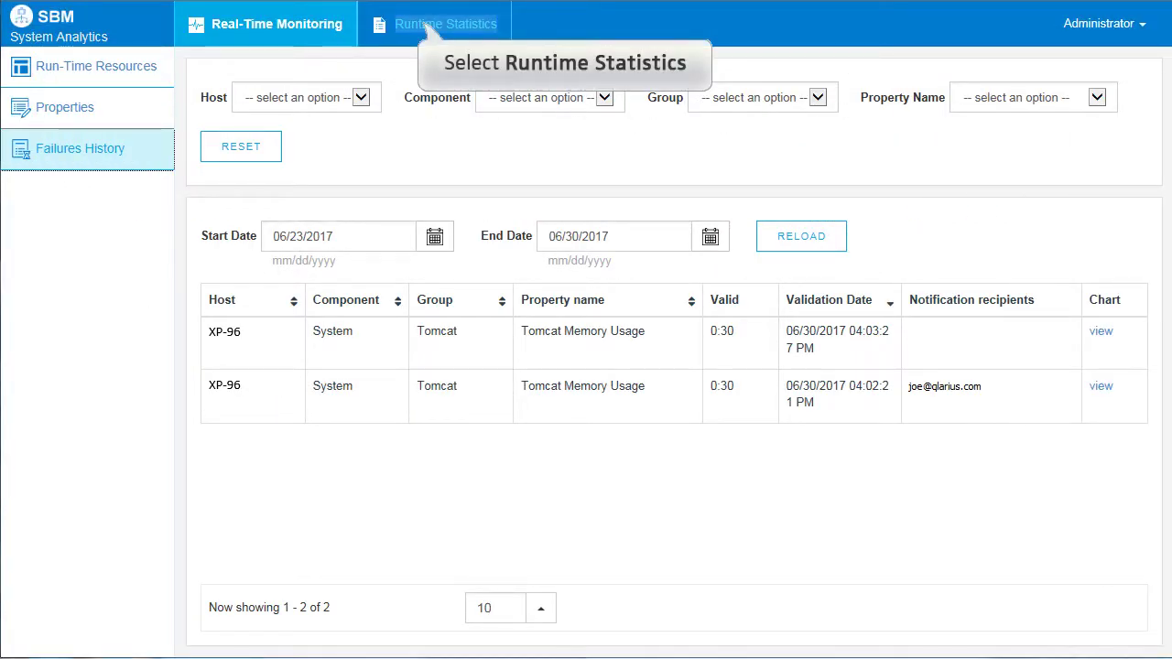
Step: Switch to Runtime Statistics and show the Orchestrations access count chart
click(439, 25)
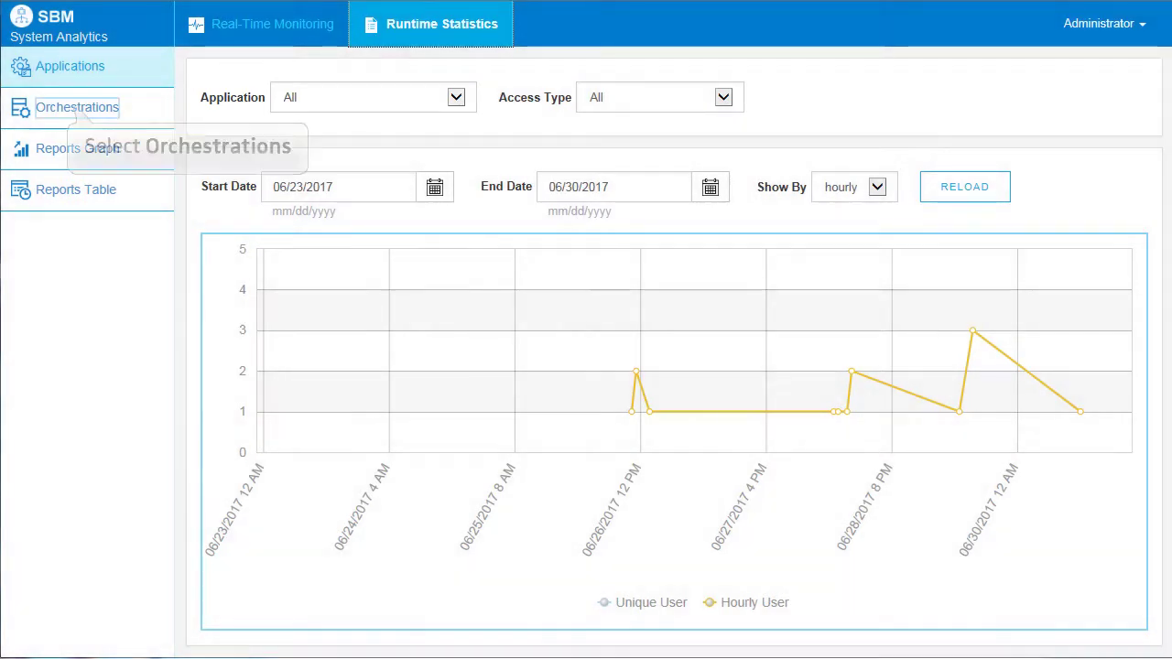
click(78, 108)
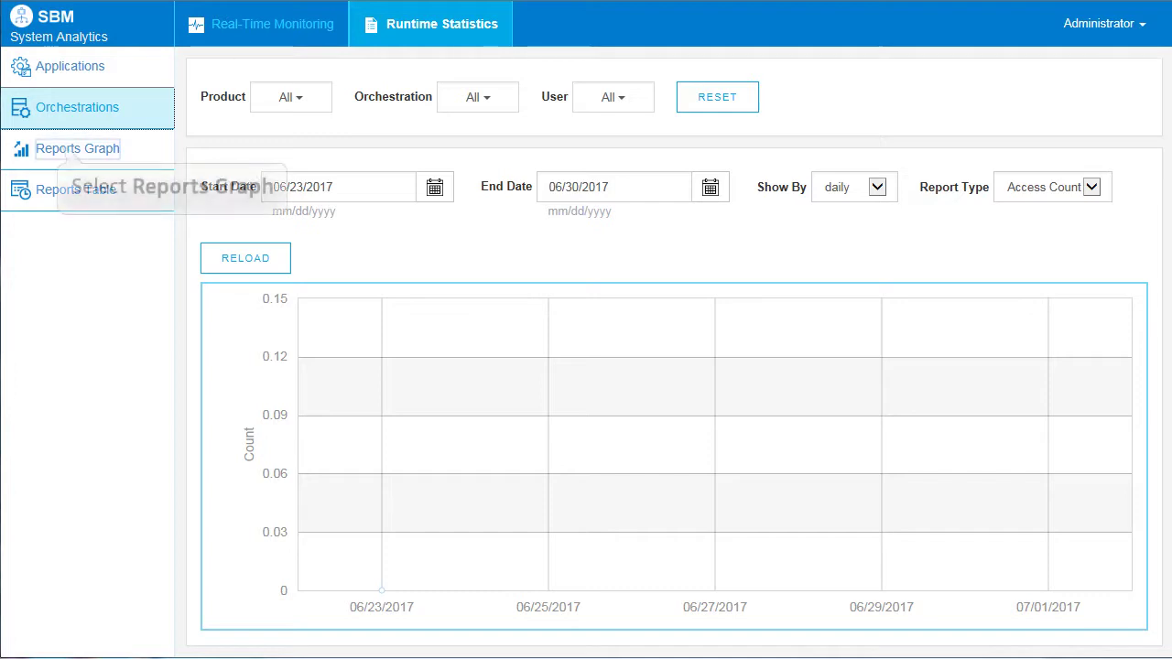
Step: Graph the Top N executed reports, then list all executed reports with run counts in the Reports Table
click(70, 151)
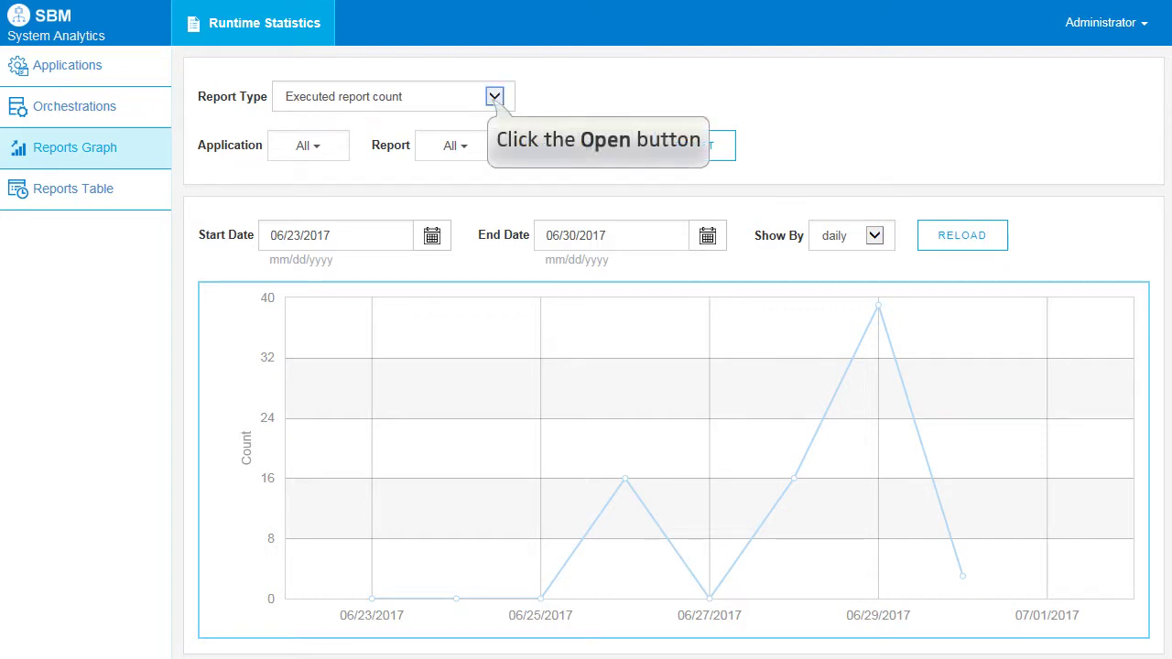
click(495, 96)
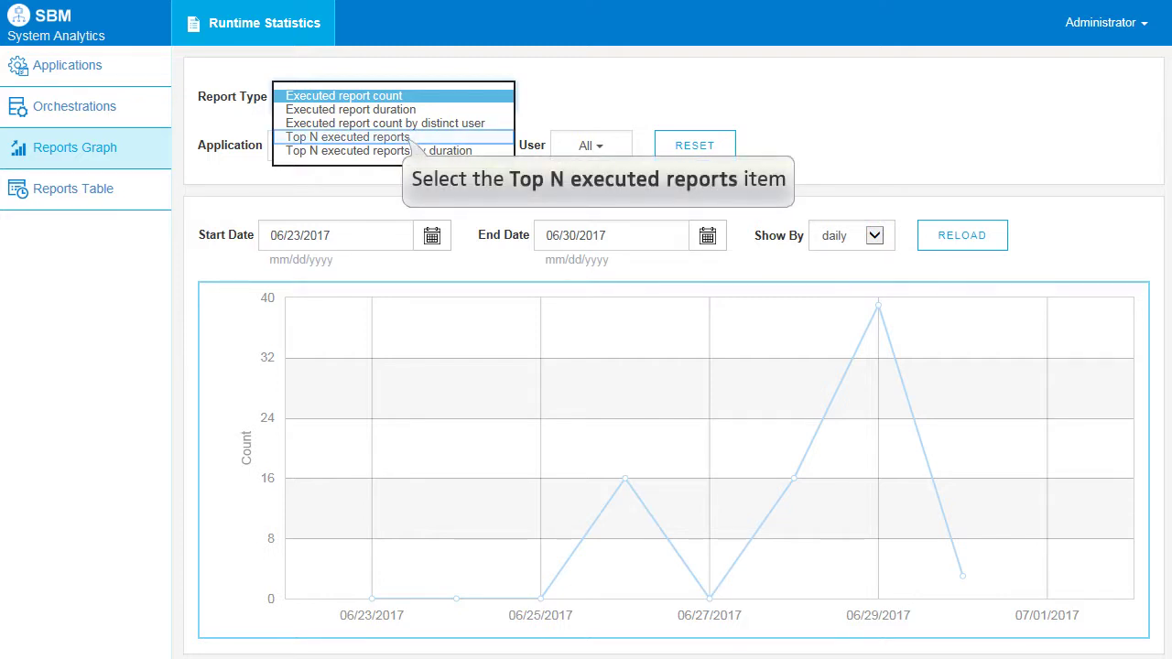
click(409, 137)
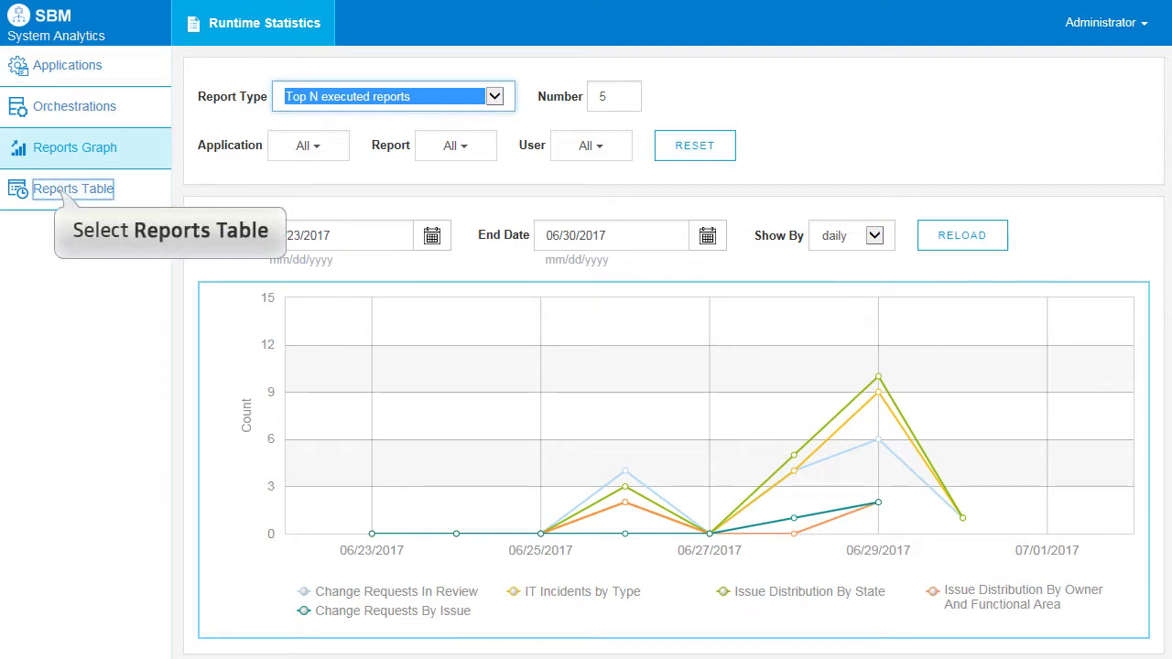
click(73, 189)
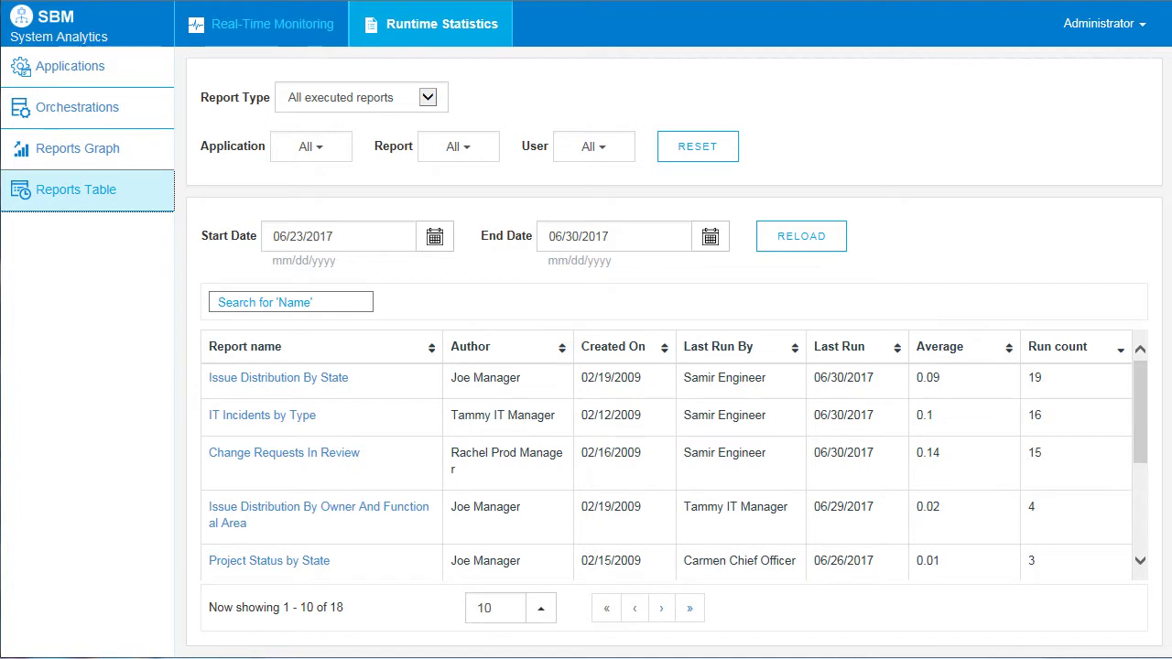